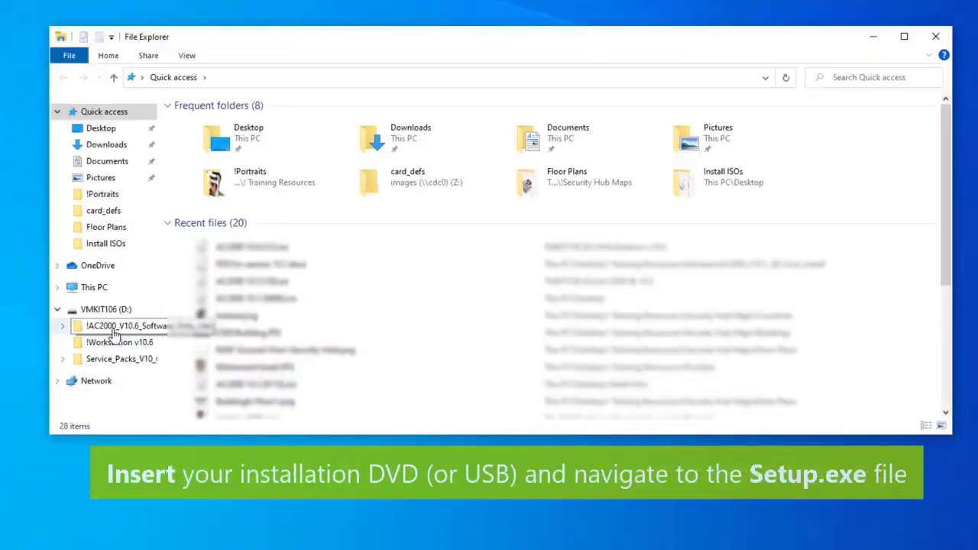
# - Mount 'AC2000 10.6 [51].iso' from !Workstation v10.6 and run its Setup.exe as administrator
pyautogui.click(113, 345)
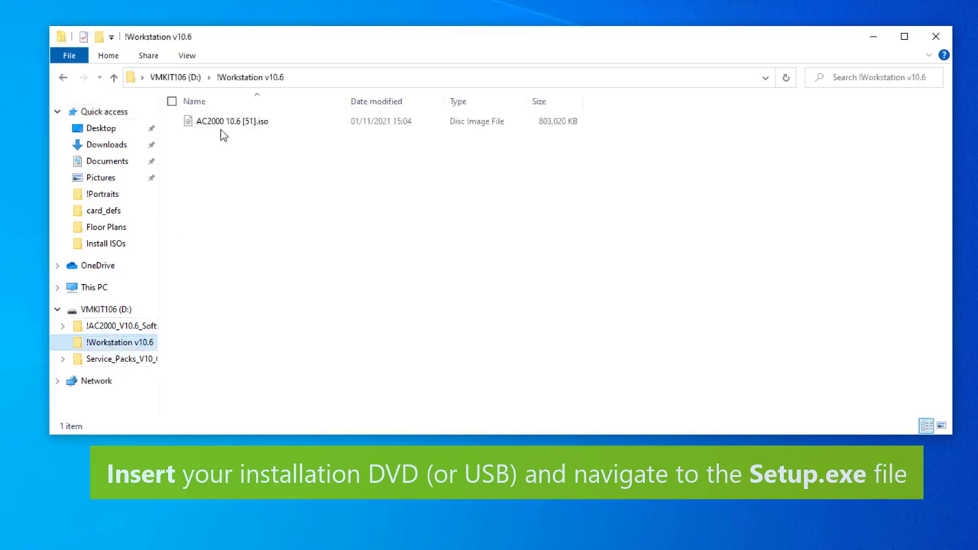
pyautogui.doubleClick(226, 124)
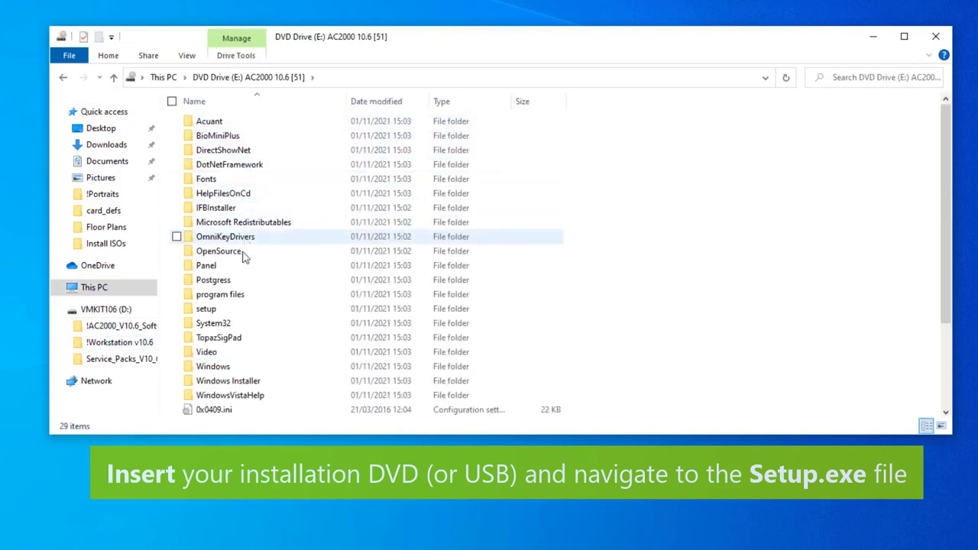
pyautogui.scroll(-3, 242, 264)
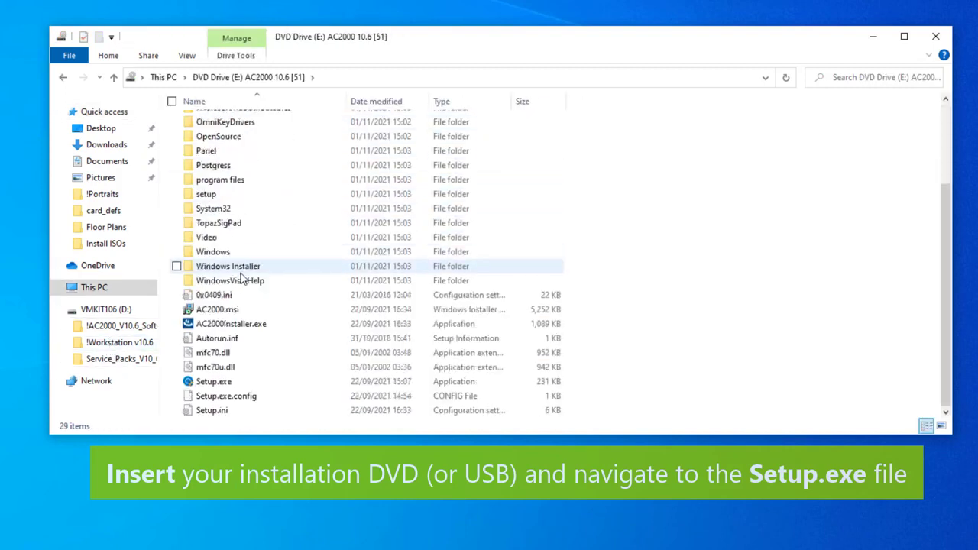
pyautogui.click(222, 383)
pyautogui.rightClick(223, 384)
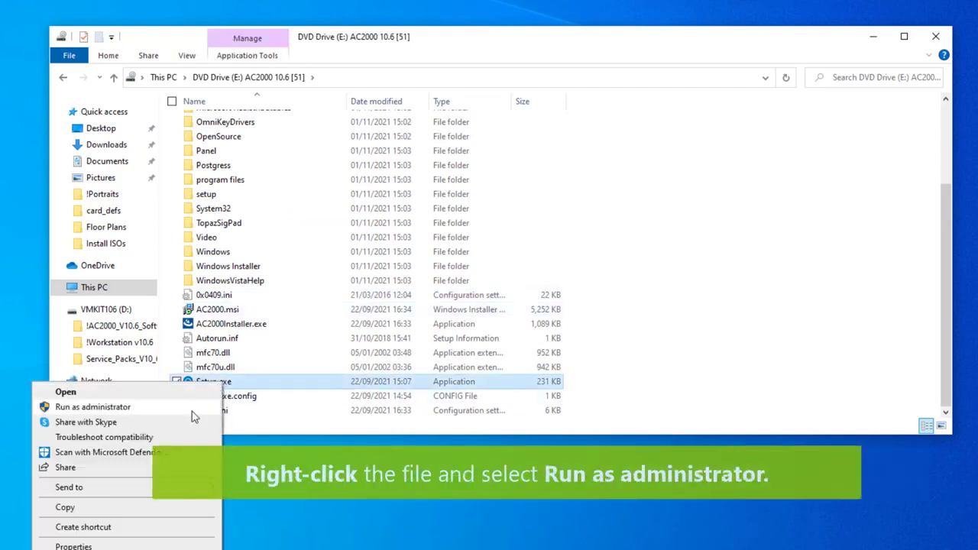
pyautogui.click(191, 409)
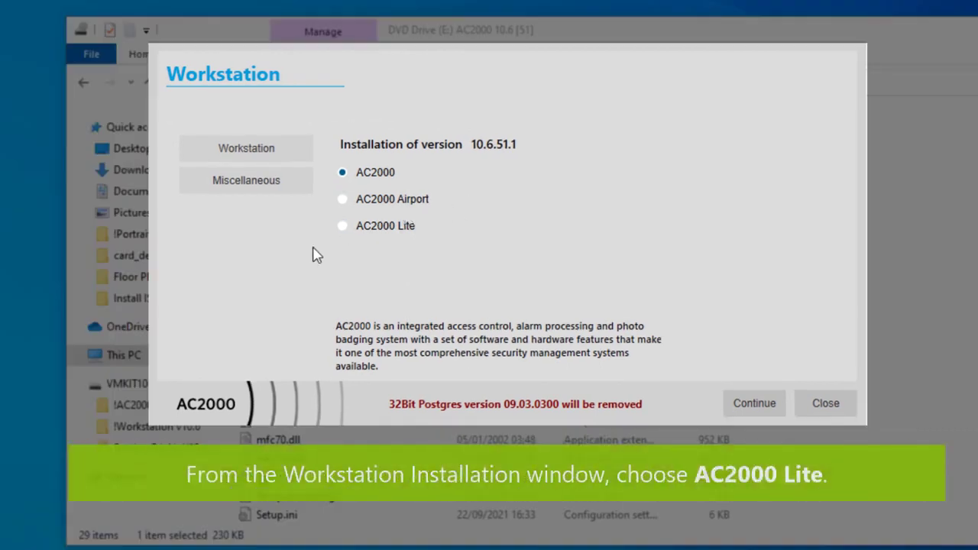
# - Choose the AC2000 Lite installation type and continue
pyautogui.click(343, 228)
pyautogui.click(779, 410)
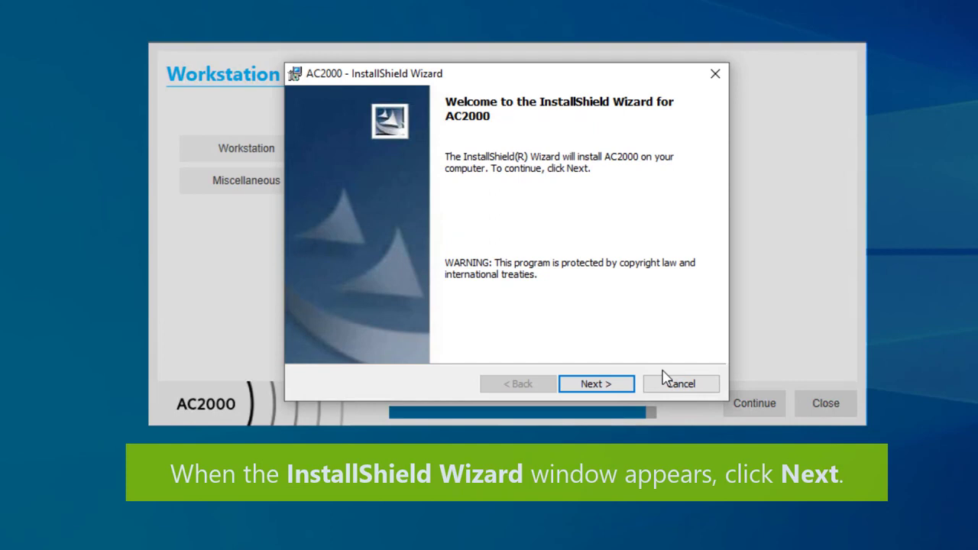
# - Accept the AC2000 licence agreement and begin the installation
pyautogui.click(608, 392)
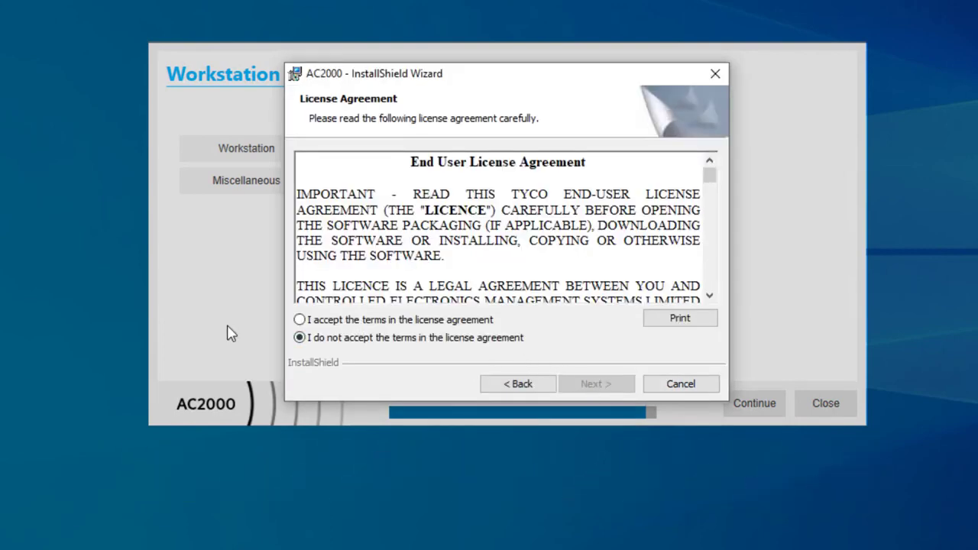
pyautogui.click(299, 320)
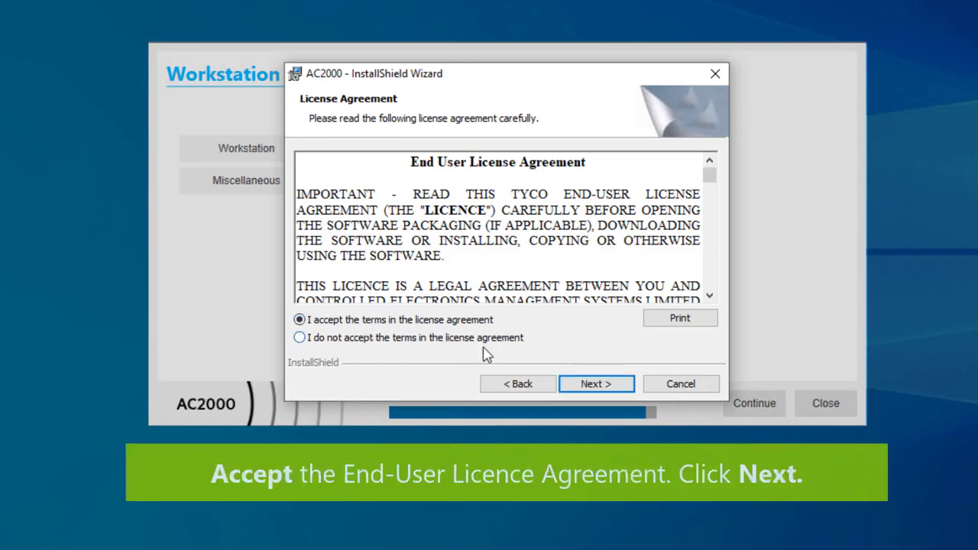
pyautogui.click(622, 390)
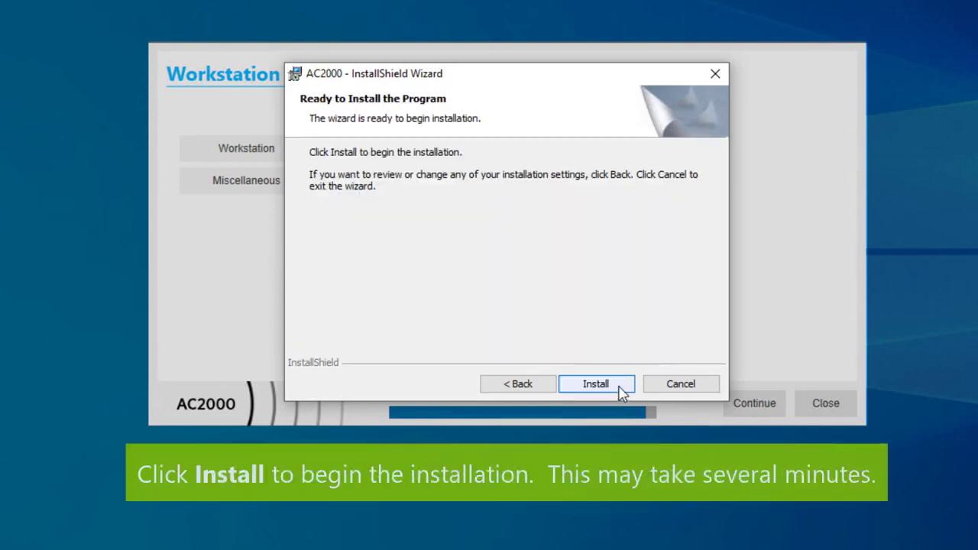
pyautogui.click(622, 390)
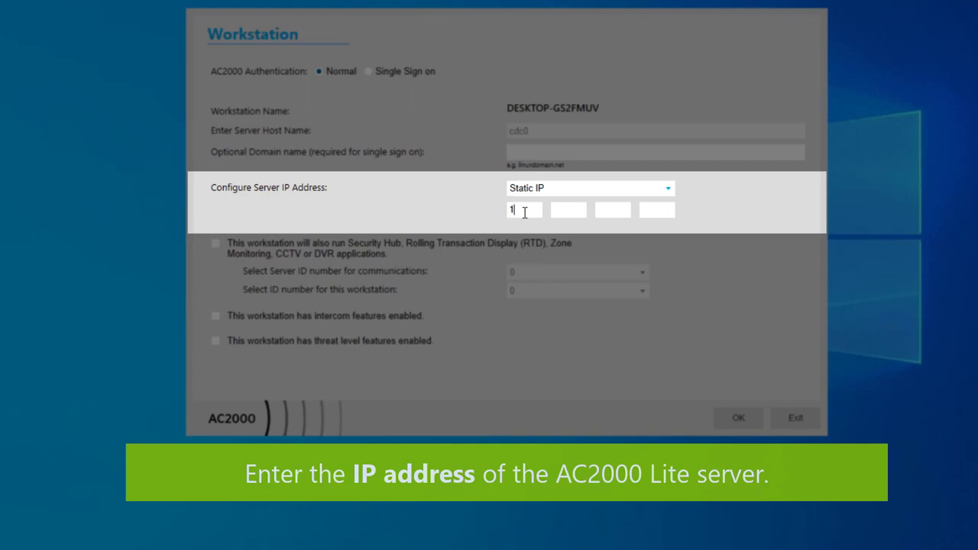
# - Enter server IP 192.168.1.10, enable Security Hub/RTD monitoring, keep workstation ID 0, and apply
pyautogui.write('92.')
pyautogui.write('168.')
pyautogui.write('1.')
pyautogui.write('10')
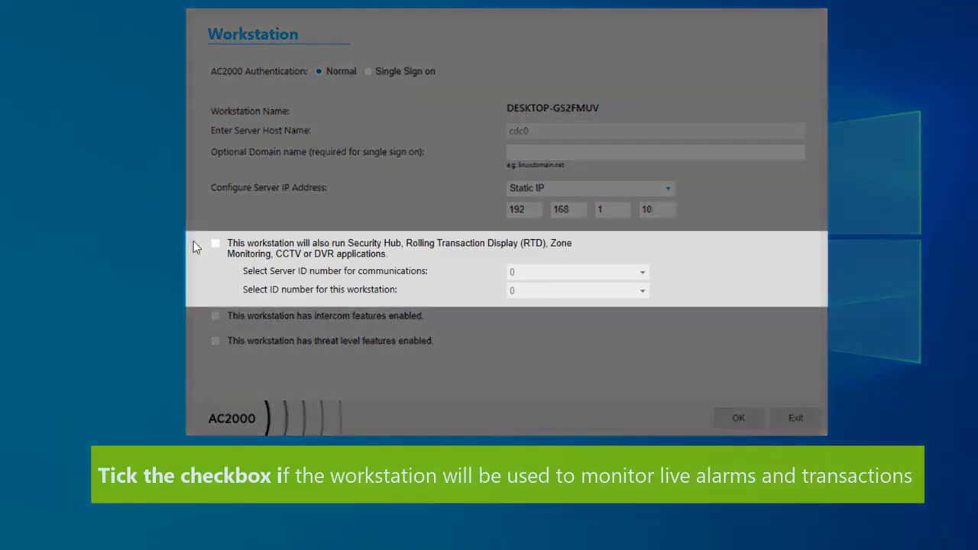
pyautogui.click(216, 243)
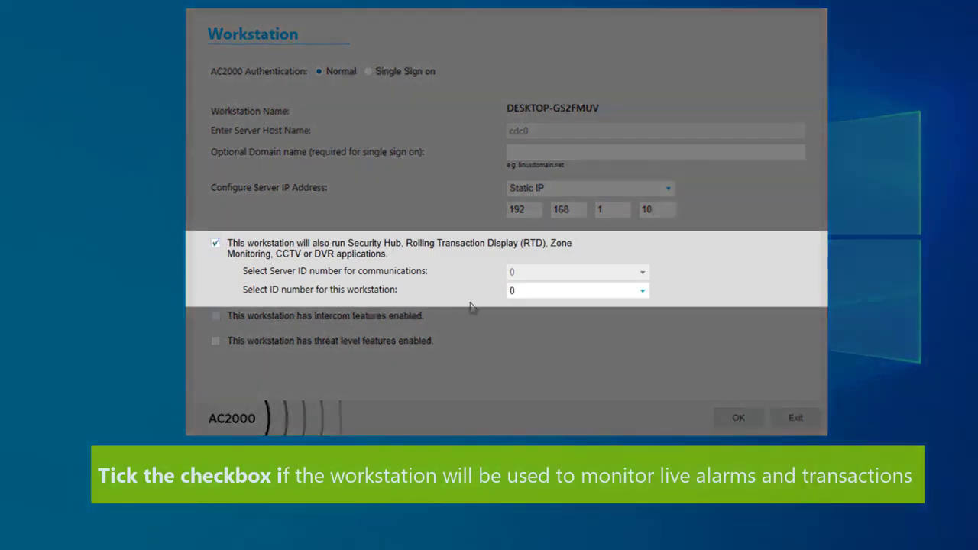
pyautogui.click(644, 292)
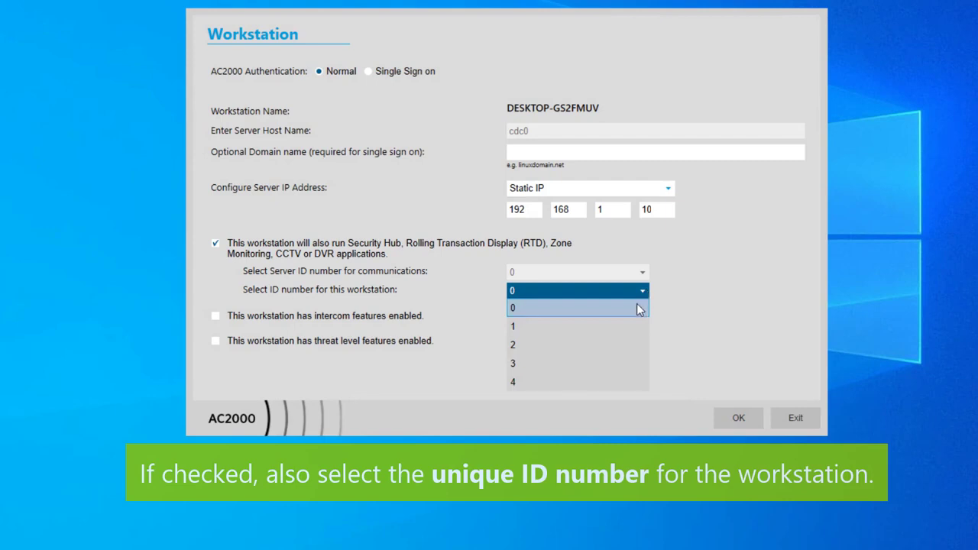
pyautogui.click(639, 308)
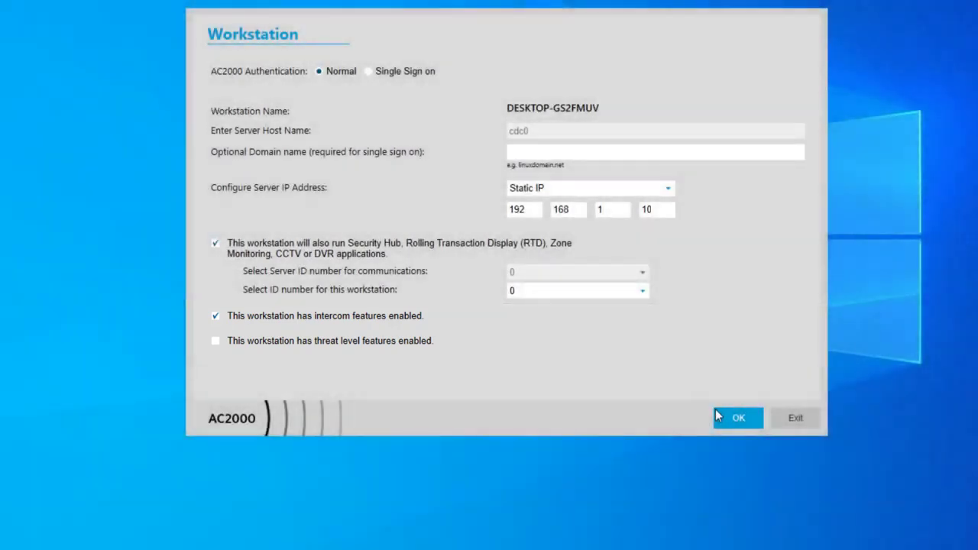
pyautogui.click(716, 415)
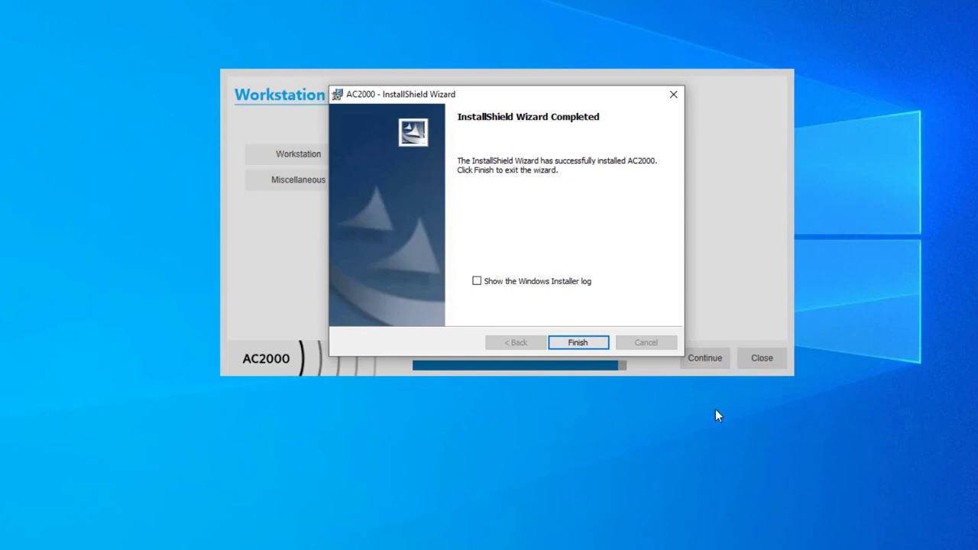
# - Finish the InstallShield wizard and acknowledge the workstation restart message
pyautogui.click(578, 343)
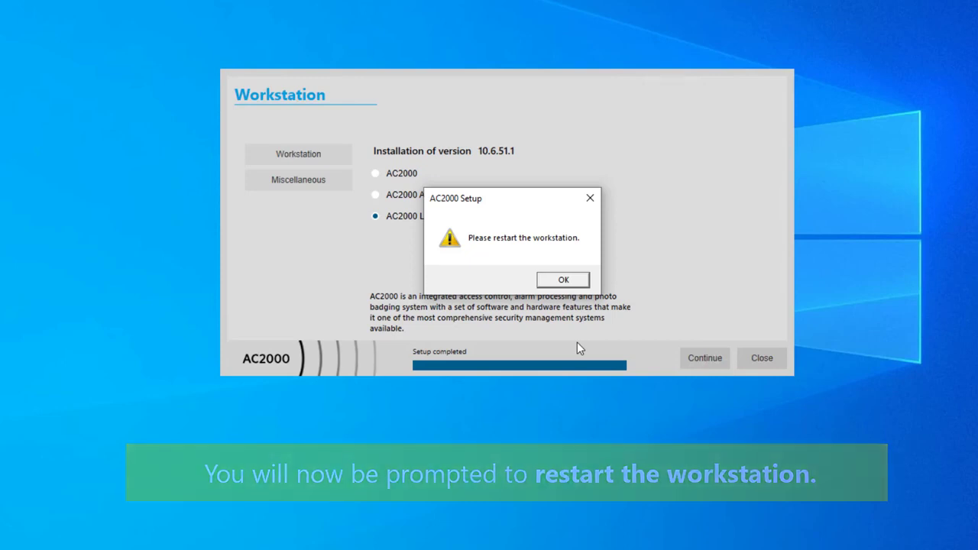
pyautogui.click(563, 280)
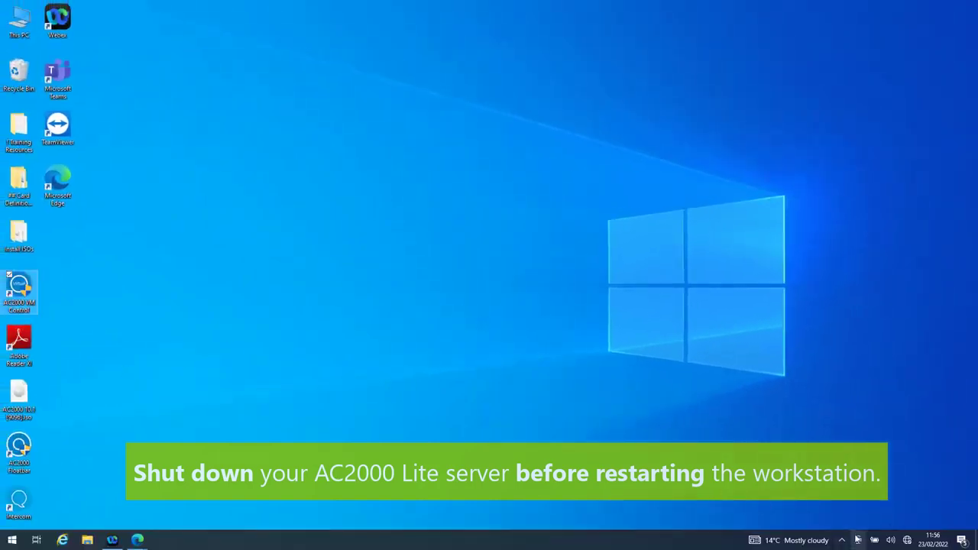
# - Stop the AC2000 server service from the tray icon, then restart Windows
pyautogui.click(841, 540)
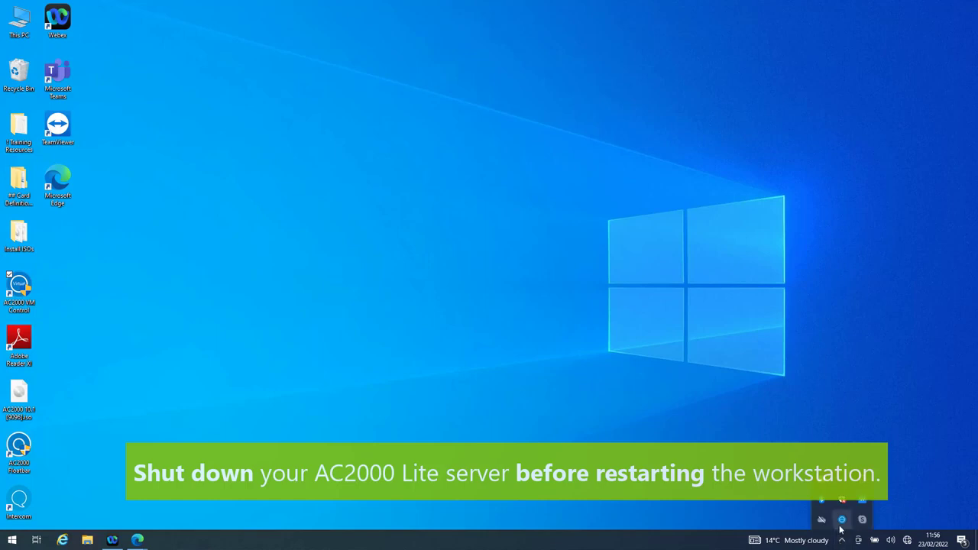
pyautogui.click(842, 520)
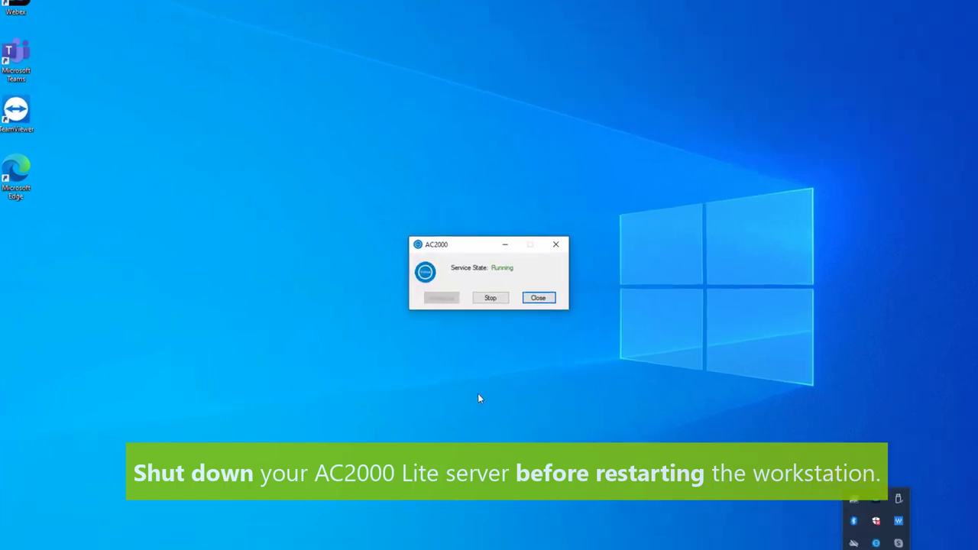
pyautogui.click(490, 298)
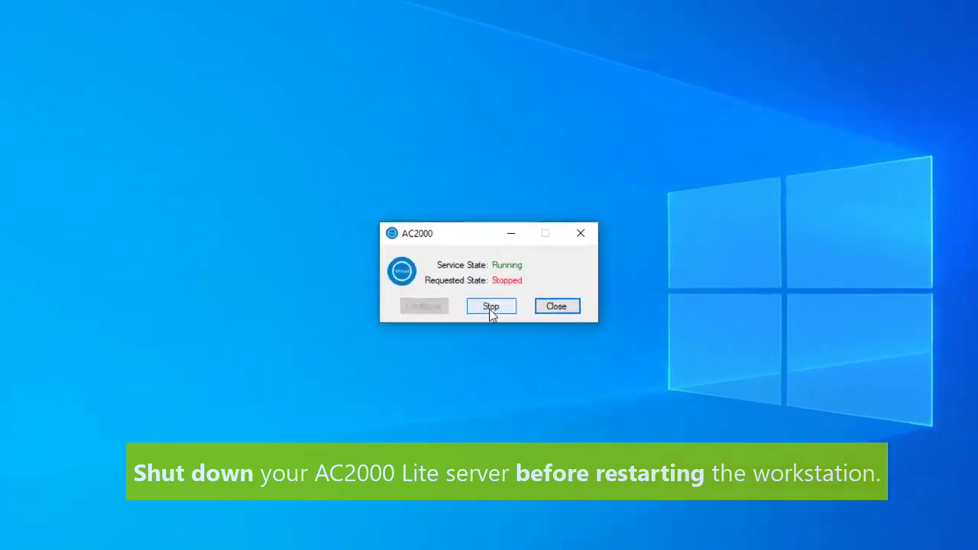
pyautogui.click(562, 308)
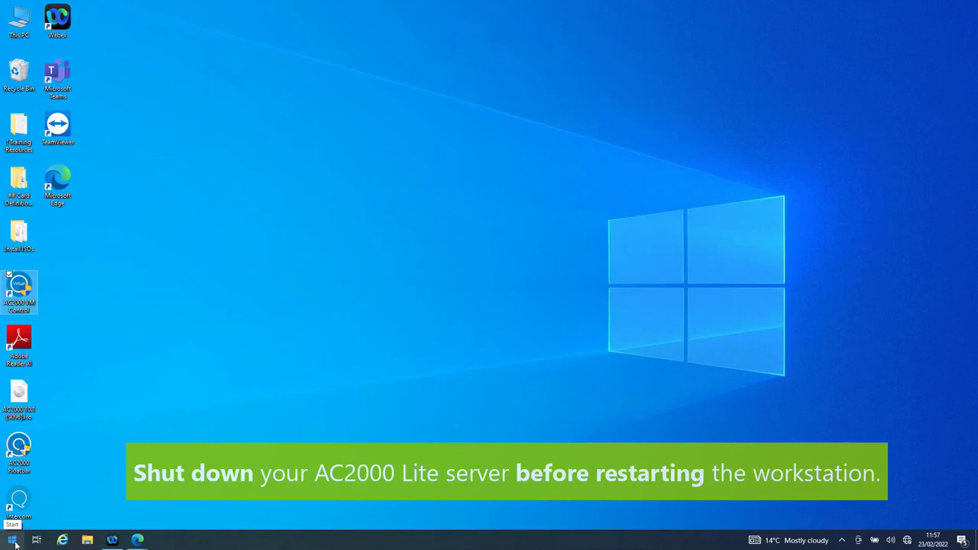
pyautogui.click(15, 543)
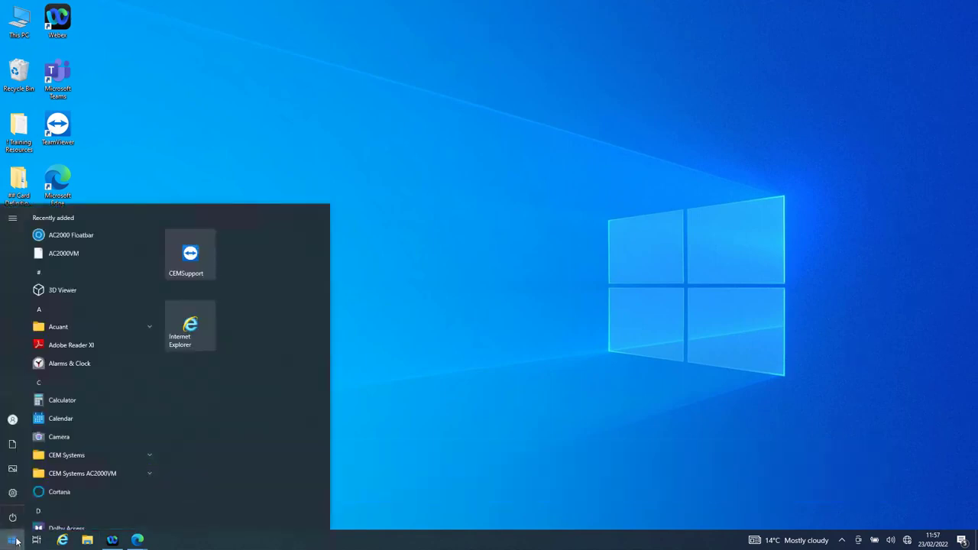
pyautogui.click(15, 519)
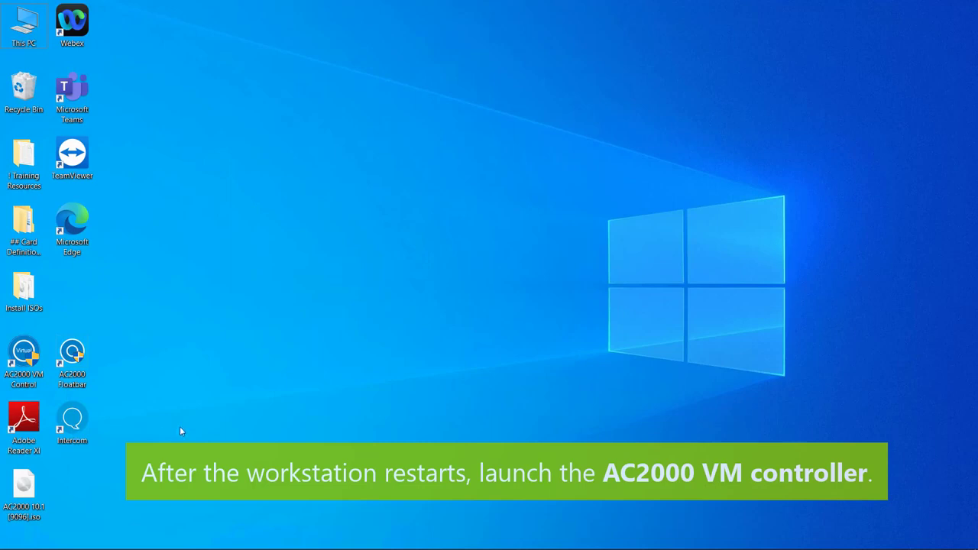
# - Start the AC2000 server service from the VM Control desktop shortcut and close the window
pyautogui.doubleClick(29, 351)
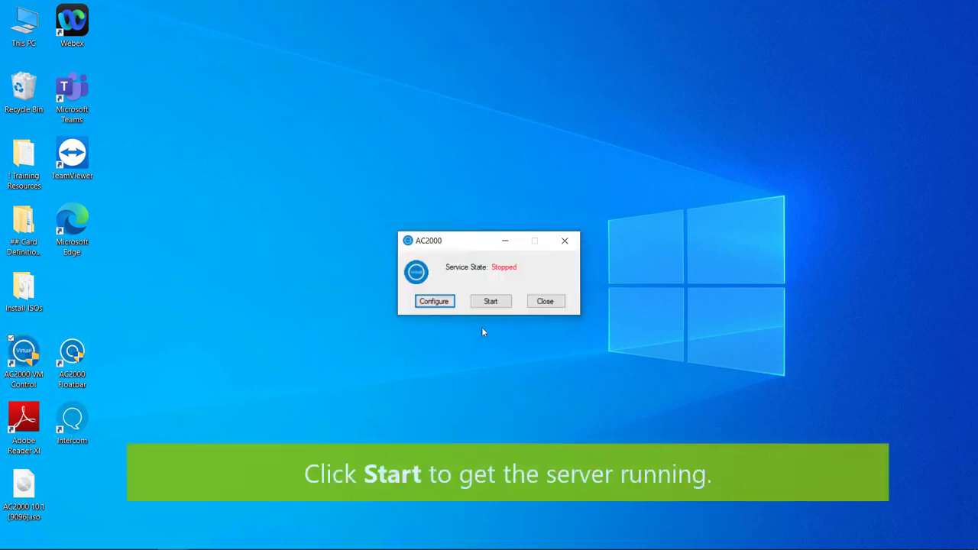
pyautogui.click(485, 304)
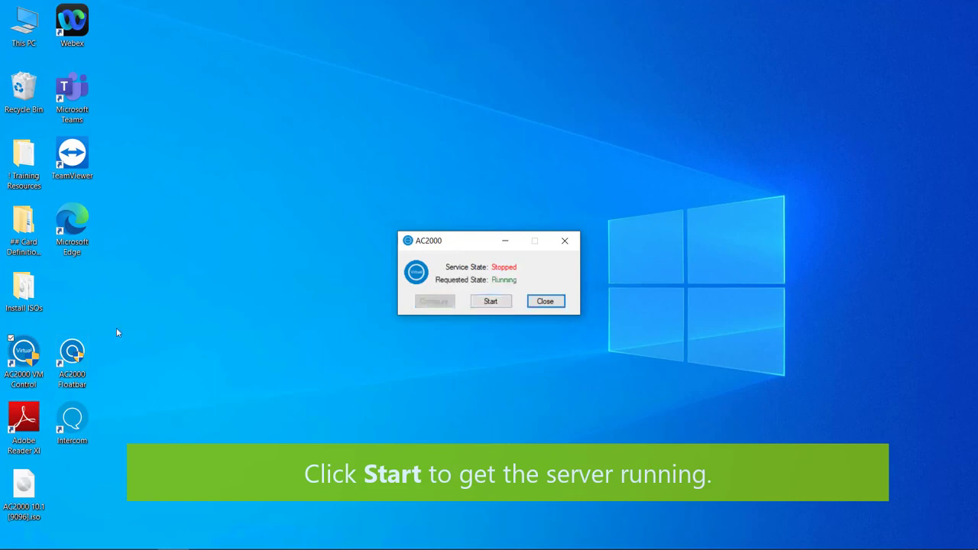
pyautogui.click(542, 303)
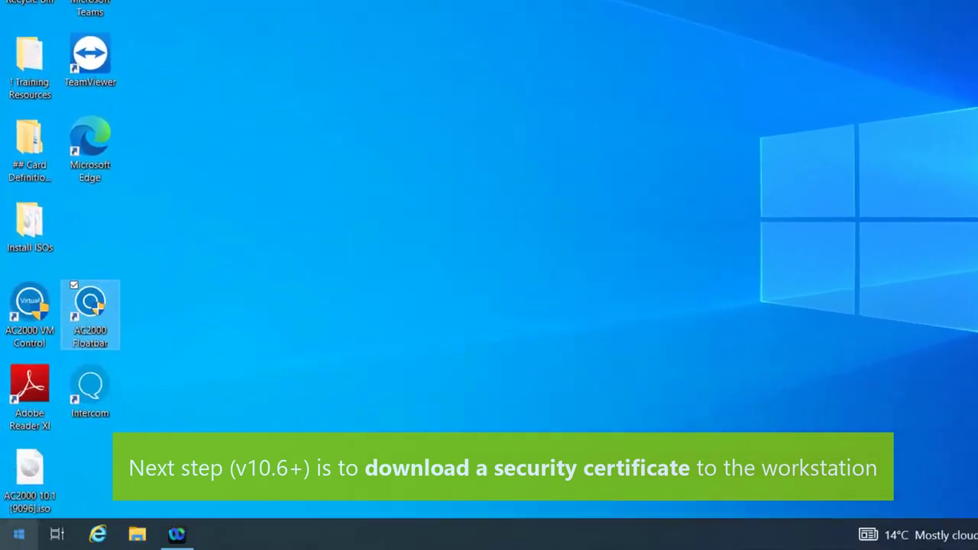
# - Run Client Comms Config from the Start menu's CEM Systems folder as administrator
pyautogui.click(20, 535)
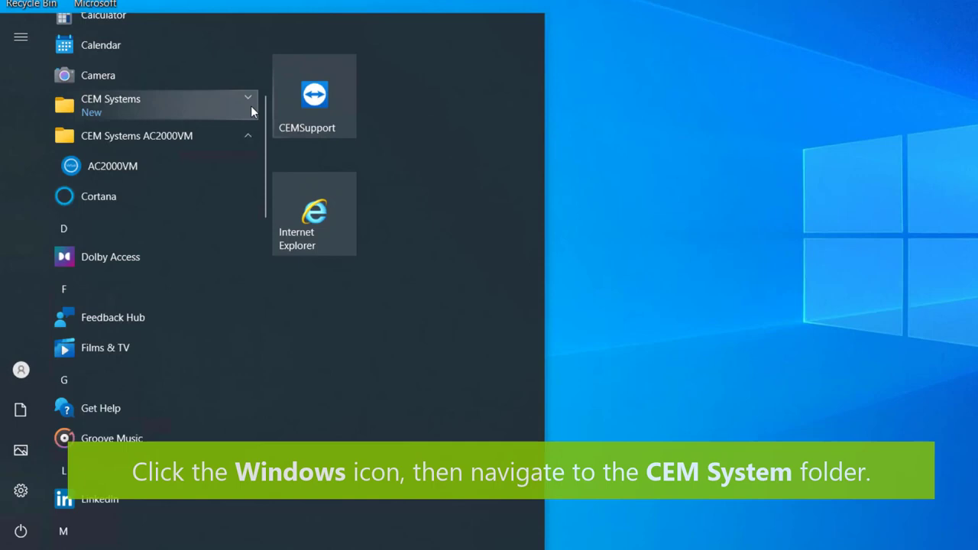
pyautogui.click(243, 98)
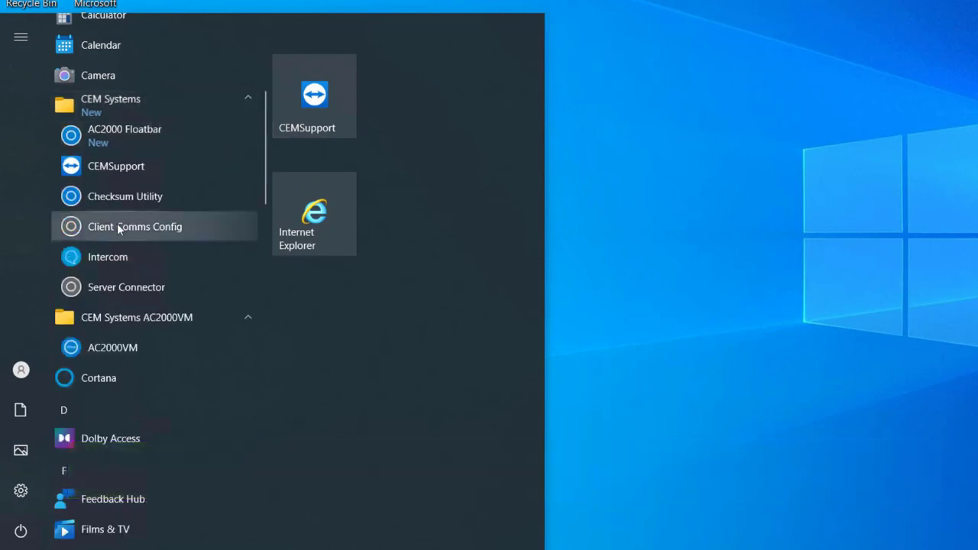
pyautogui.rightClick(117, 225)
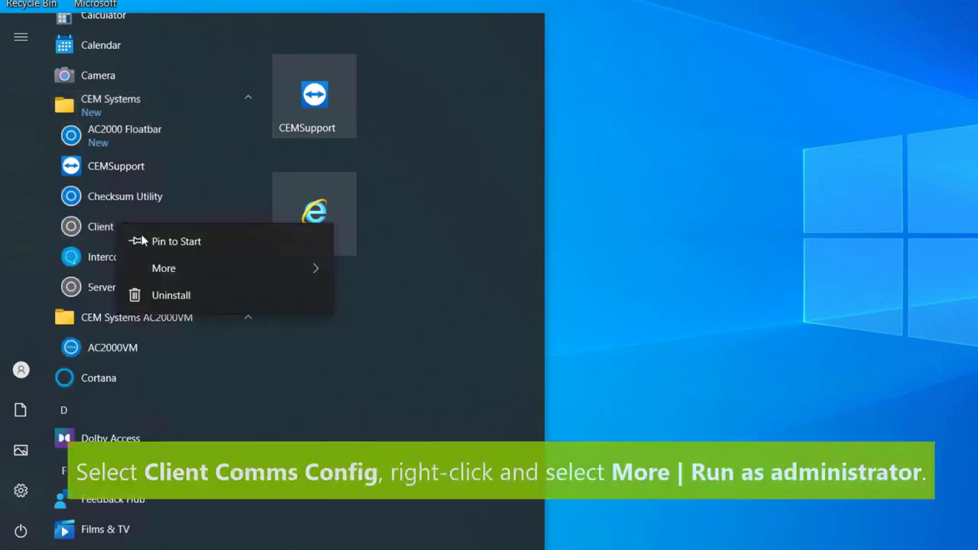
pyautogui.moveTo(167, 265)
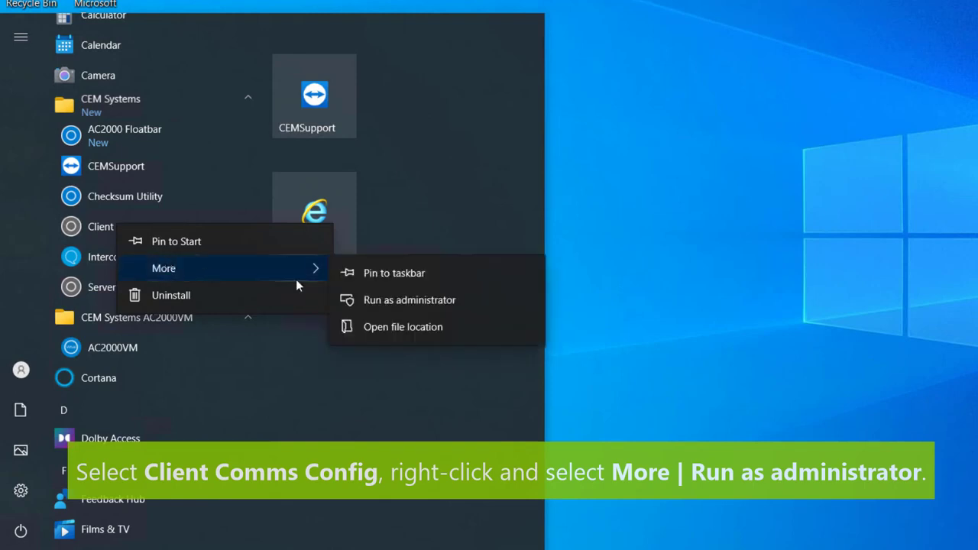
pyautogui.click(398, 299)
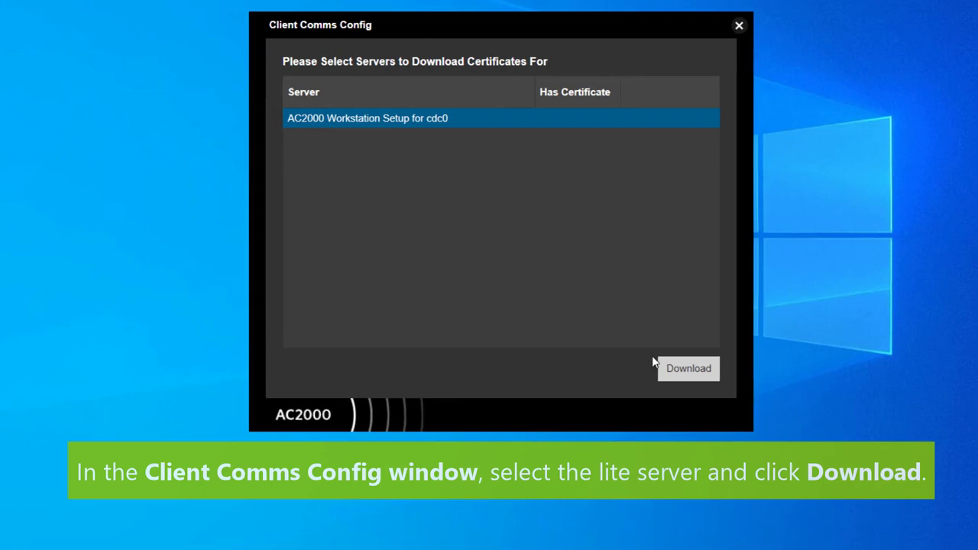
# - Download the cdc0 lite server's certificate after entering the server password
pyautogui.click(702, 384)
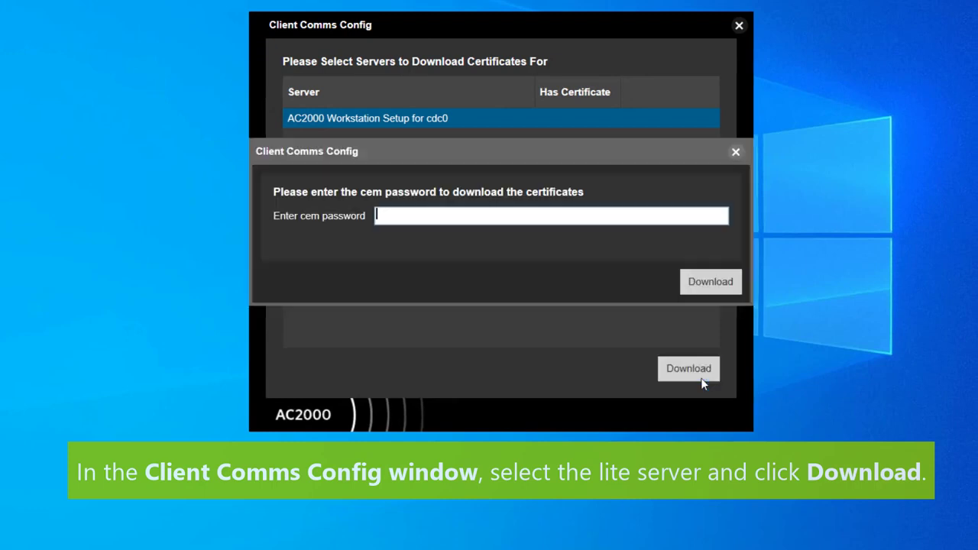
pyautogui.write('***')
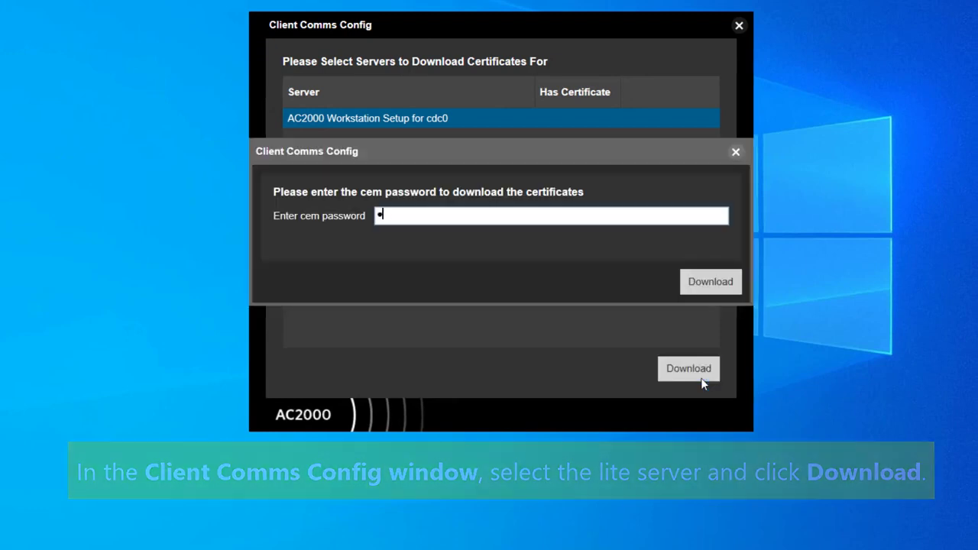
pyautogui.write('******')
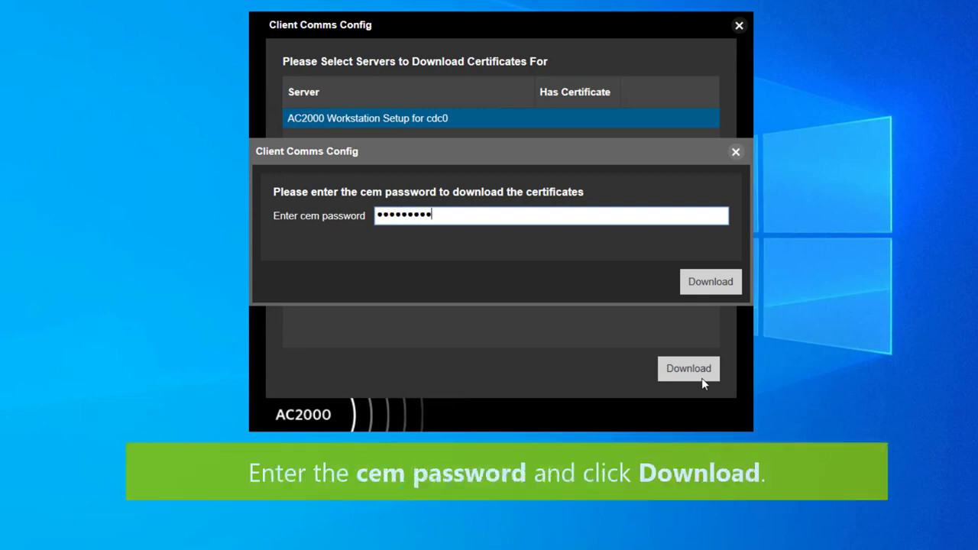
pyautogui.click(730, 278)
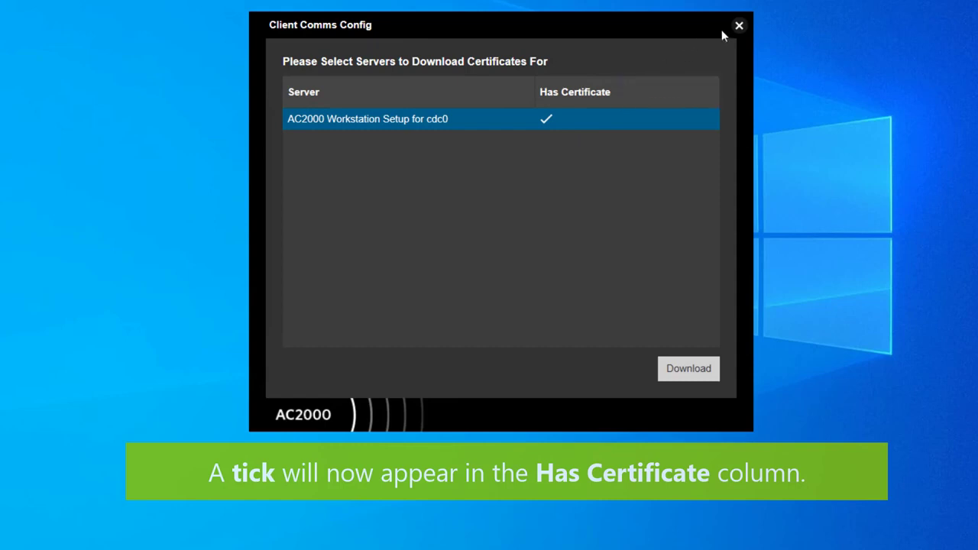
pyautogui.click(750, 23)
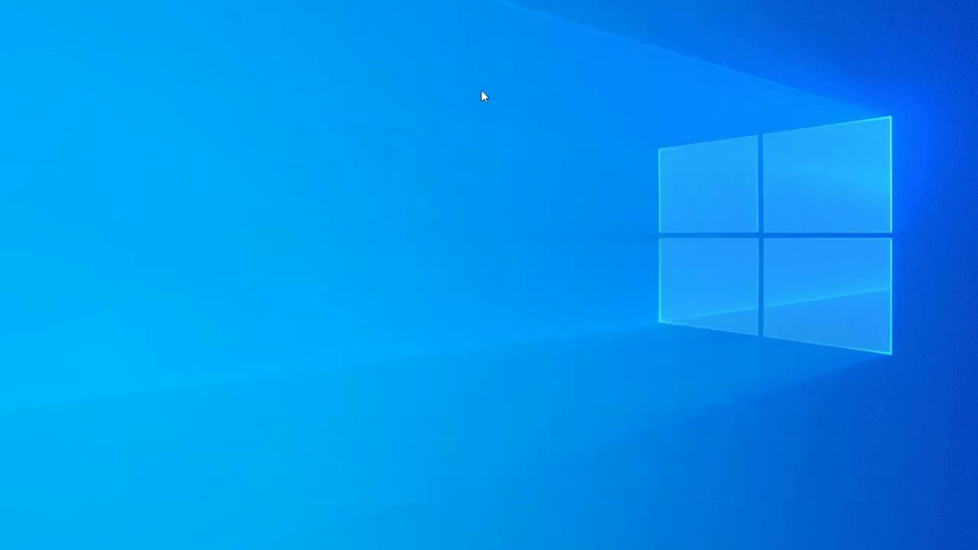